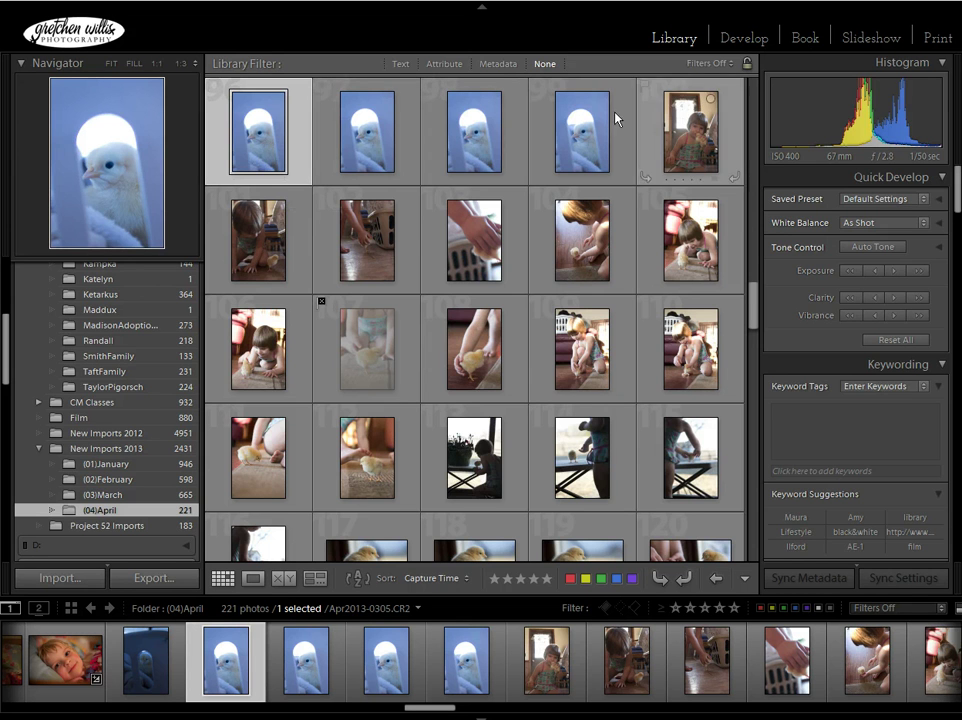
- Sample a neutral spot on the chick photo for a Custom white balance of Temp 4800, Tint -14
{"action": "left_click", "coordinate": [741, 40]}
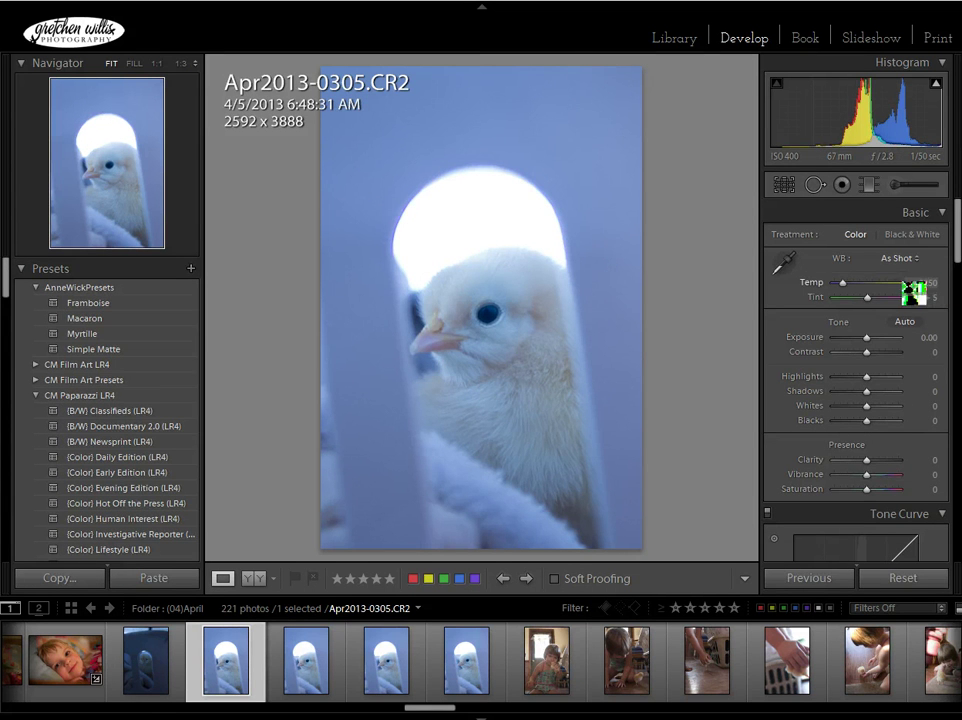
{"action": "left_click", "coordinate": [790, 262]}
{"action": "left_click", "coordinate": [604, 153]}
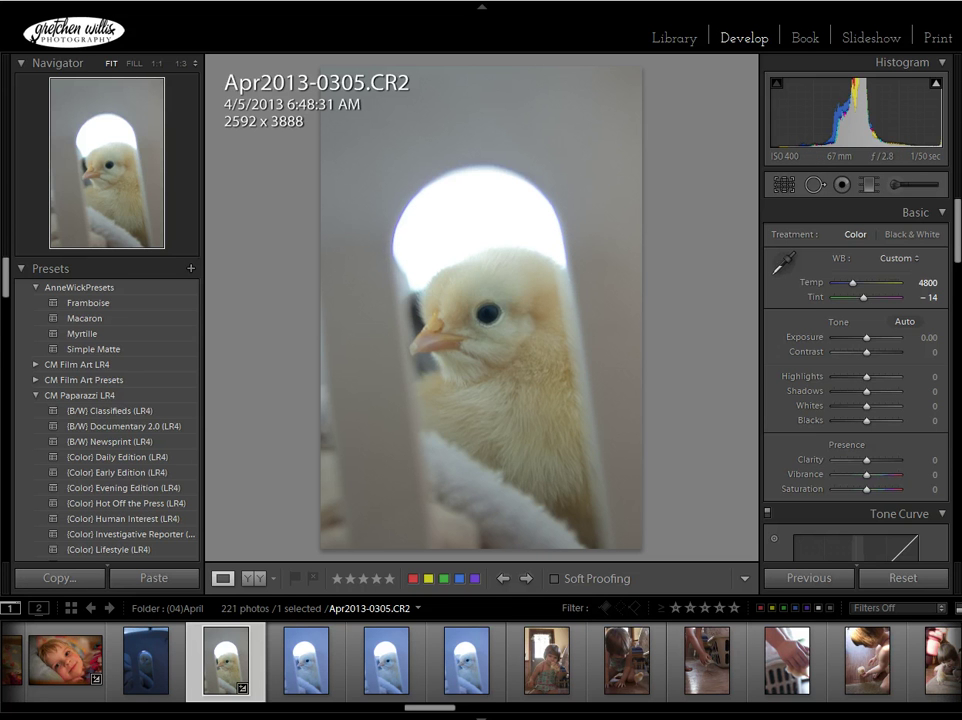
- Enable Remove Chromatic Aberration in Lens Corrections and set the purple Defringe Amount to 7
{"action": "left_click_drag", "start_coordinate": [957, 235], "coordinate": [957, 463]}
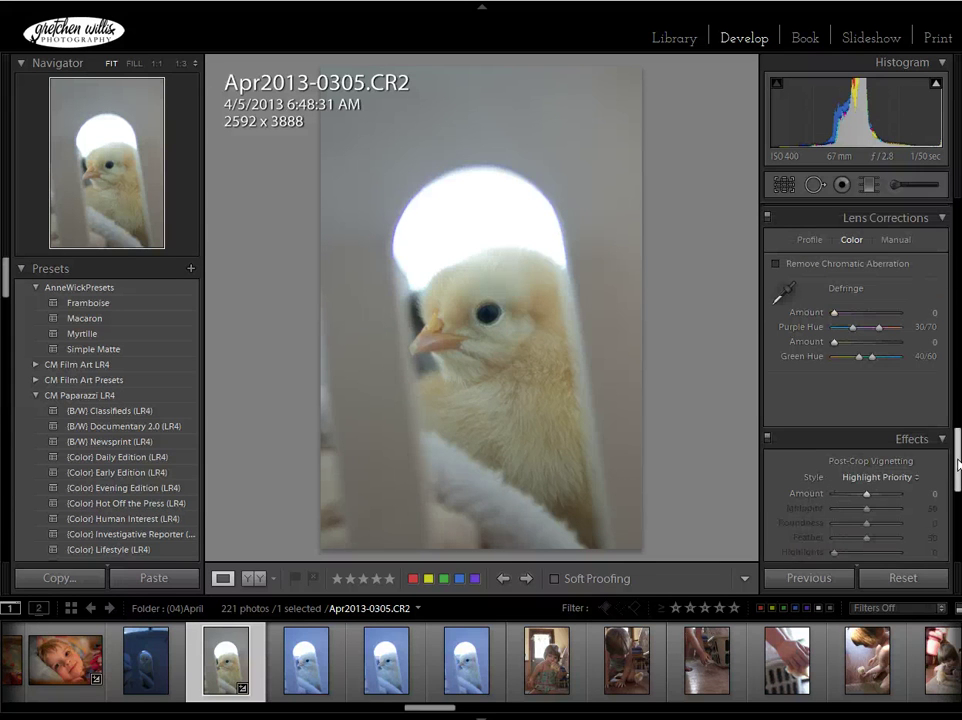
{"action": "left_click", "coordinate": [776, 263]}
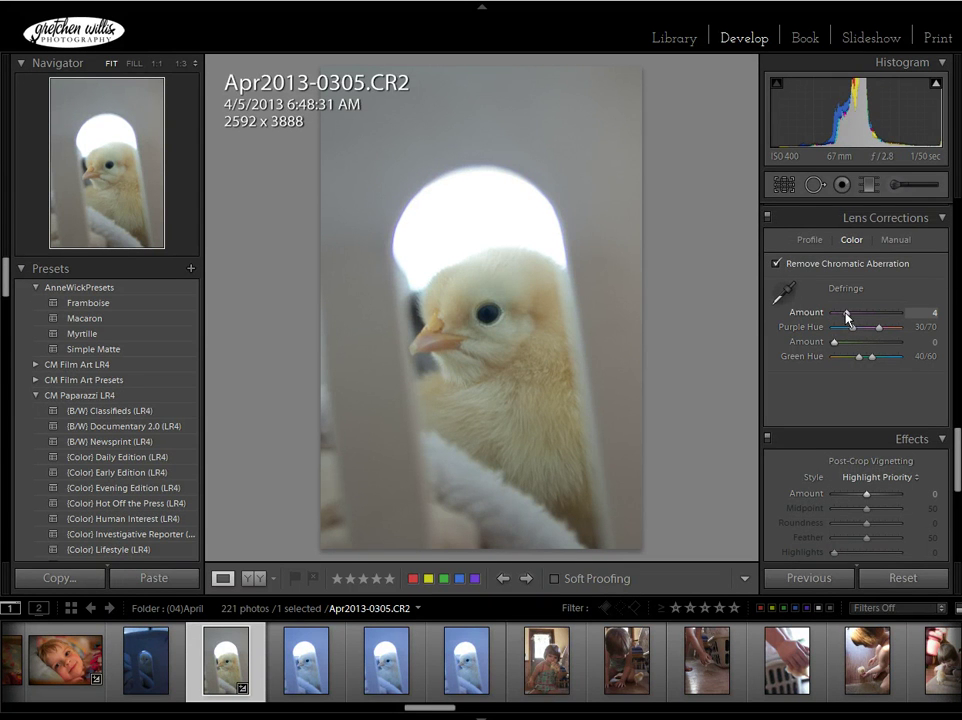
{"action": "left_click_drag", "start_coordinate": [857, 318], "coordinate": [856, 318]}
- Brighten the chick photo's Shadows to +43 in the Basic panel
{"action": "scroll", "coordinate": [855, 400], "scroll_direction": "up", "scroll_amount": 5}
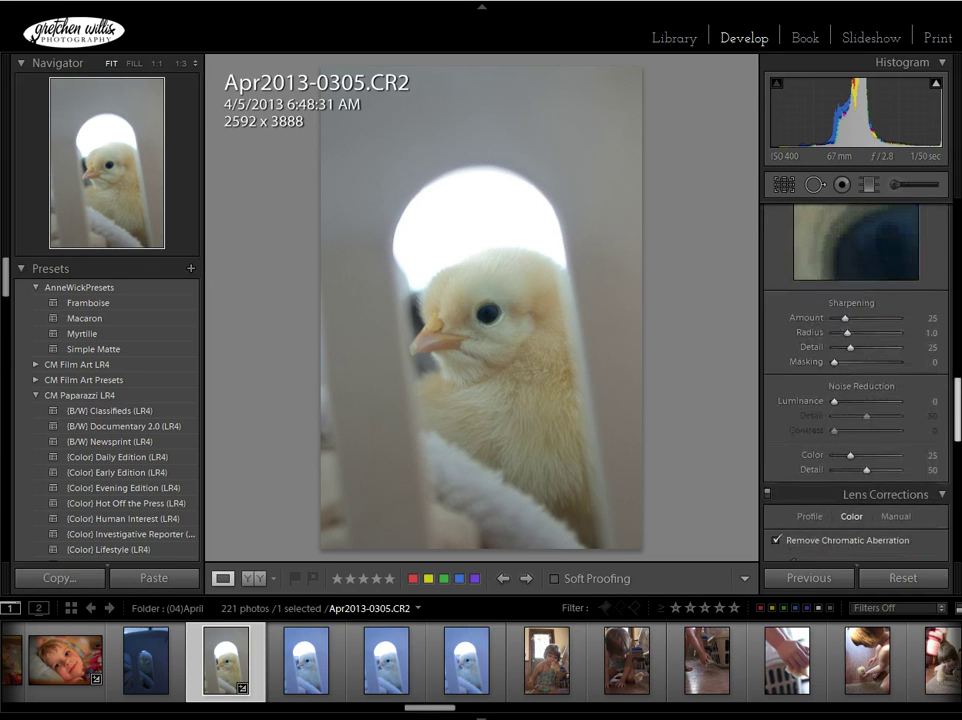
{"action": "scroll", "coordinate": [855, 400], "scroll_direction": "up", "scroll_amount": 3}
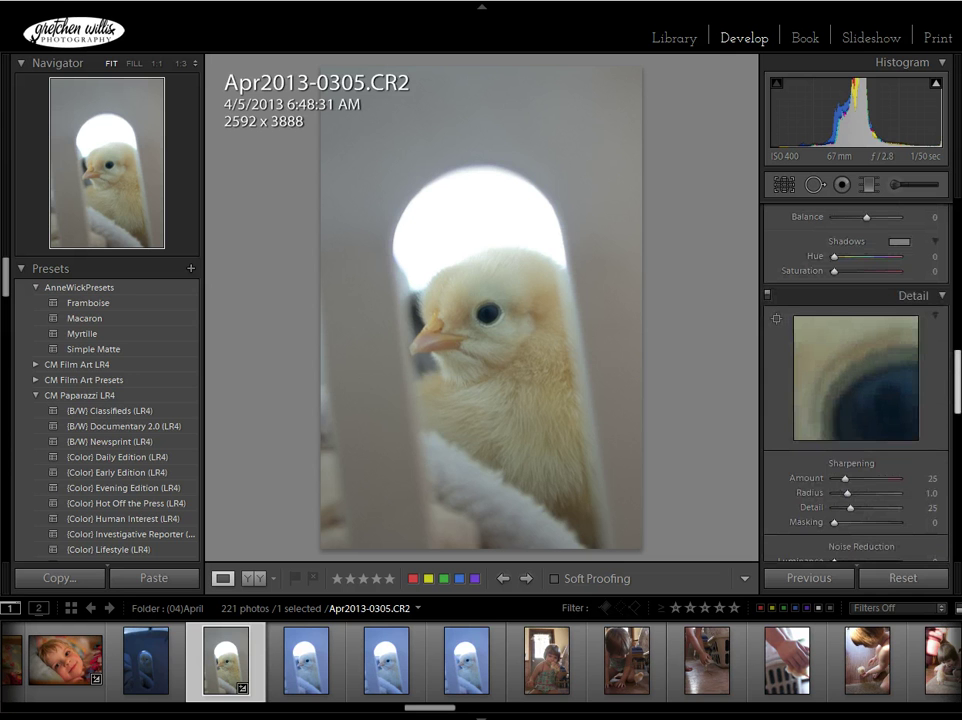
{"action": "scroll", "coordinate": [855, 400], "scroll_direction": "up", "scroll_amount": 3}
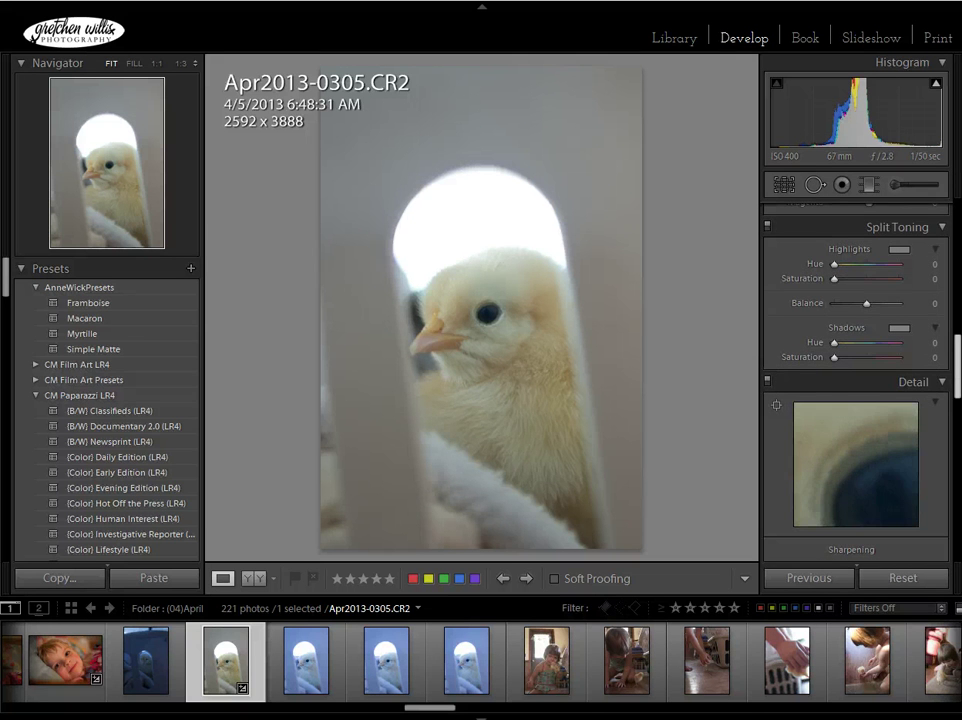
{"action": "scroll", "coordinate": [855, 380], "scroll_direction": "up", "scroll_amount": 10}
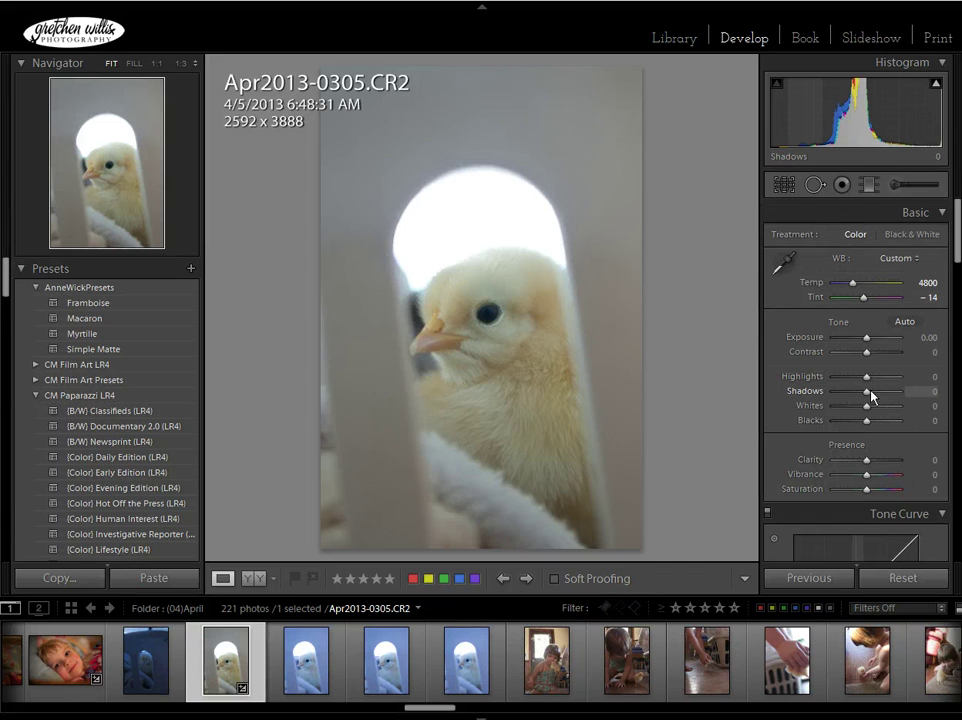
{"action": "left_click_drag", "start_coordinate": [873, 397], "coordinate": [883, 397]}
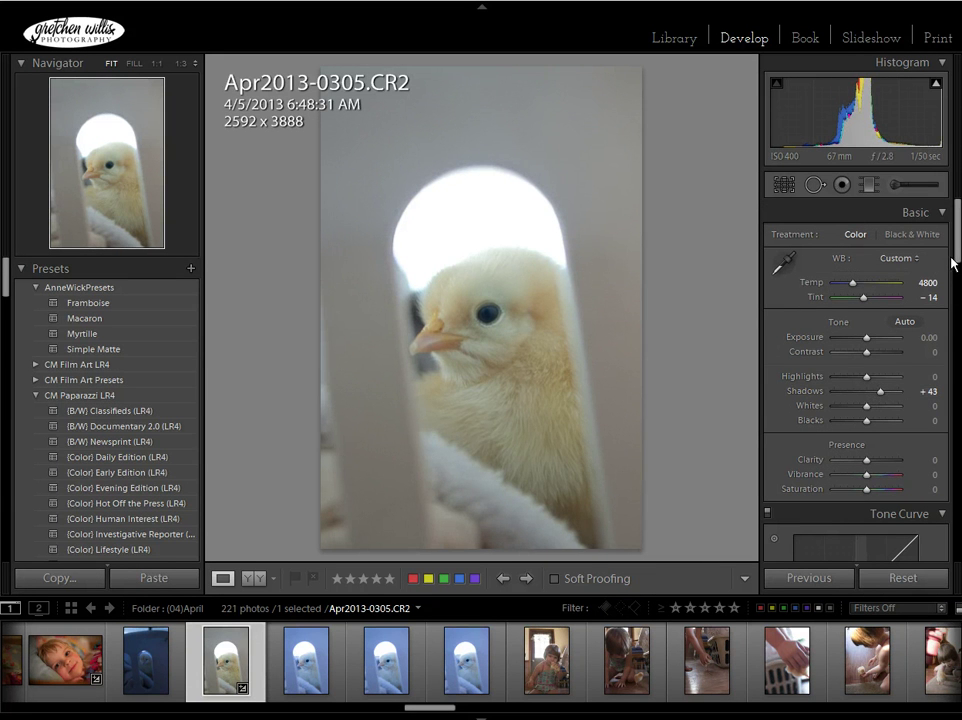
- Set the Tone Curve's Point Curve to Medium Contrast
{"action": "left_click_drag", "start_coordinate": [955, 254], "coordinate": [956, 305]}
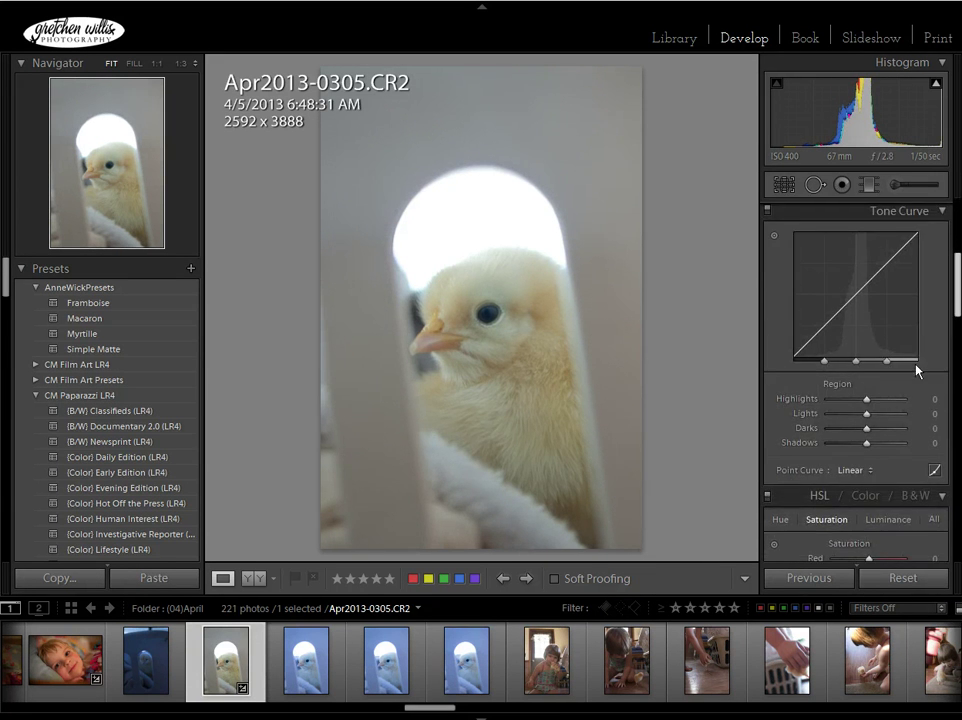
{"action": "left_click", "coordinate": [870, 472]}
{"action": "left_click", "coordinate": [868, 507]}
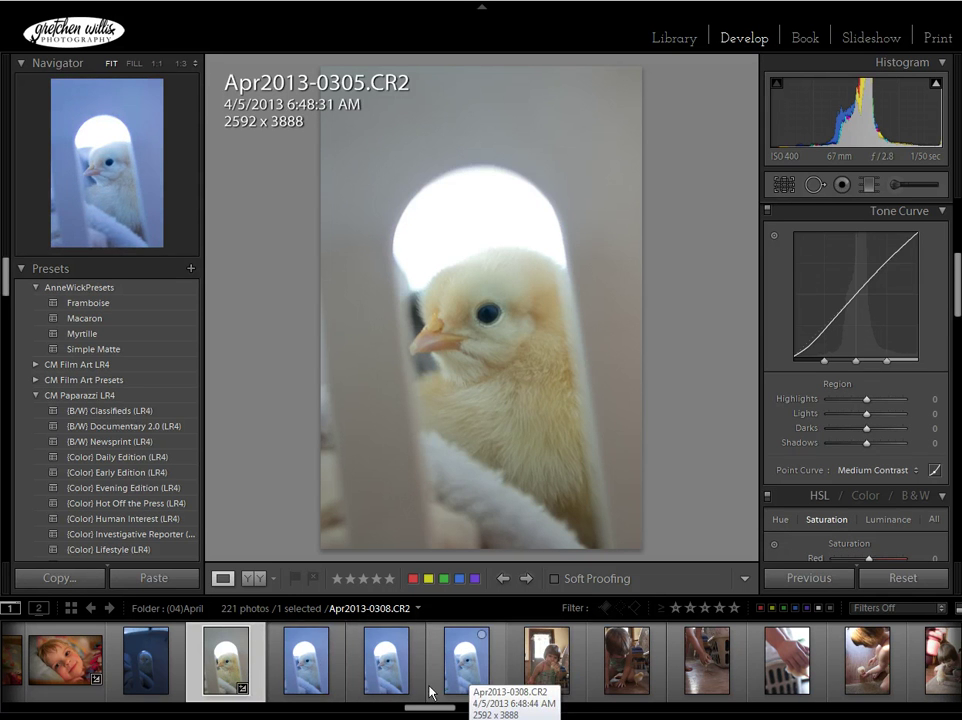
- Select all four chick thumbnails and open Synchronize Settings for them
{"action": "left_click", "coordinate": [496, 685], "text": "shift"}
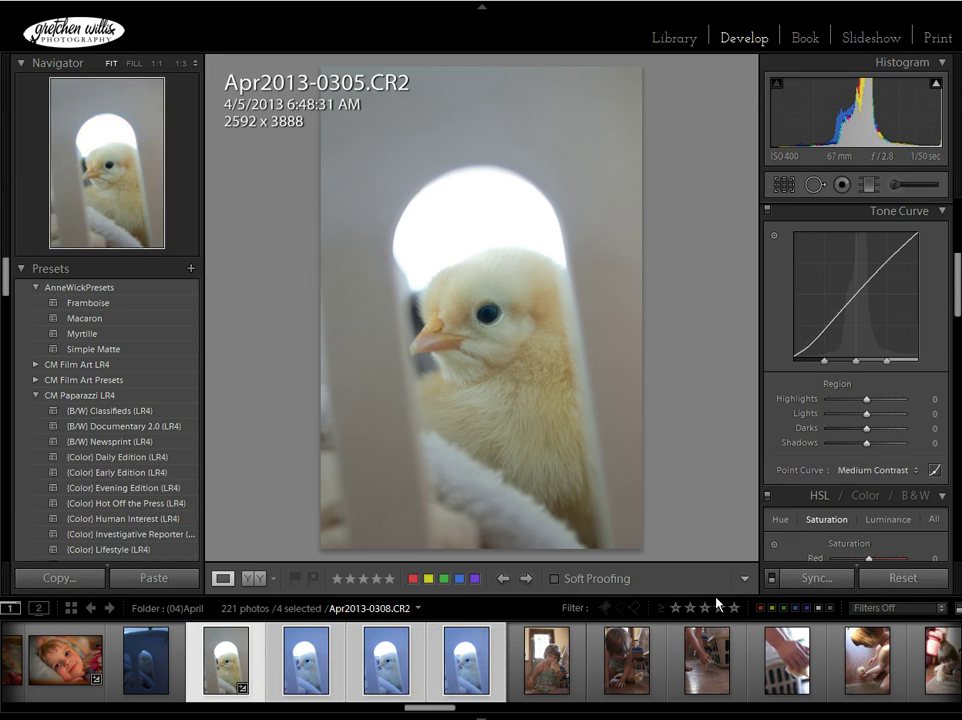
{"action": "left_click", "coordinate": [815, 580]}
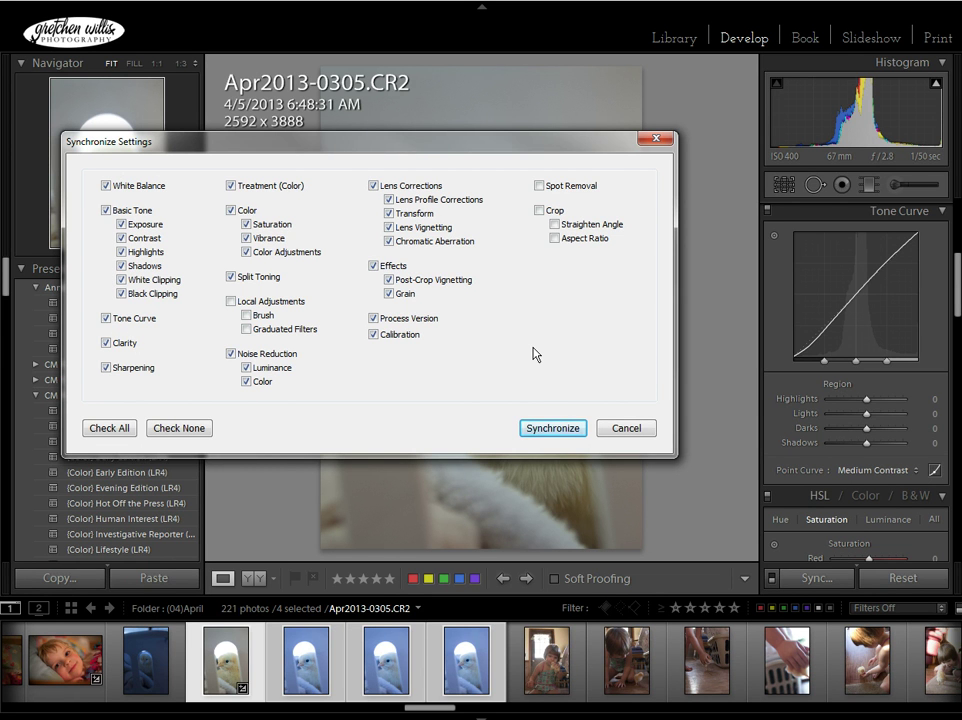
- Sync all settings except Local Adjustments and Crop to the four chick photos
{"action": "left_click", "coordinate": [197, 431]}
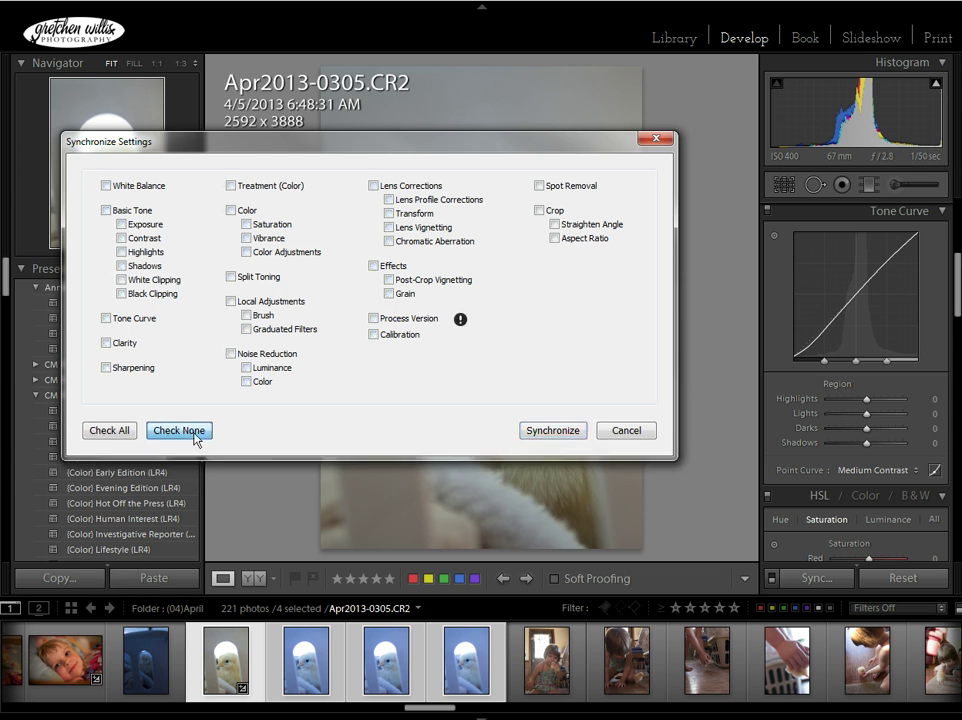
{"action": "left_click", "coordinate": [230, 355]}
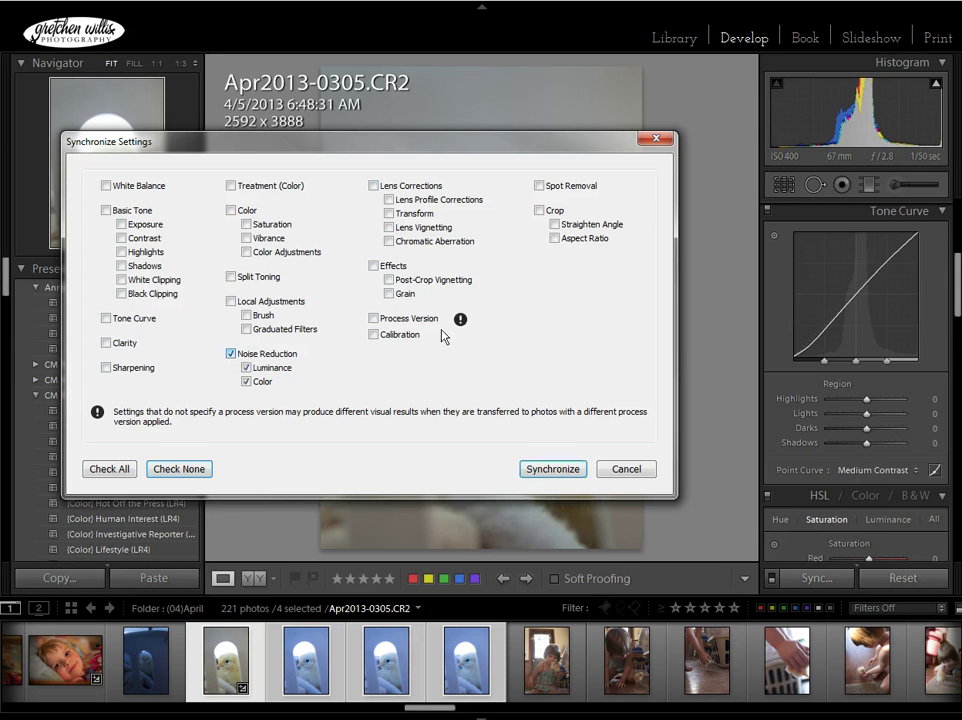
{"action": "left_click", "coordinate": [373, 319]}
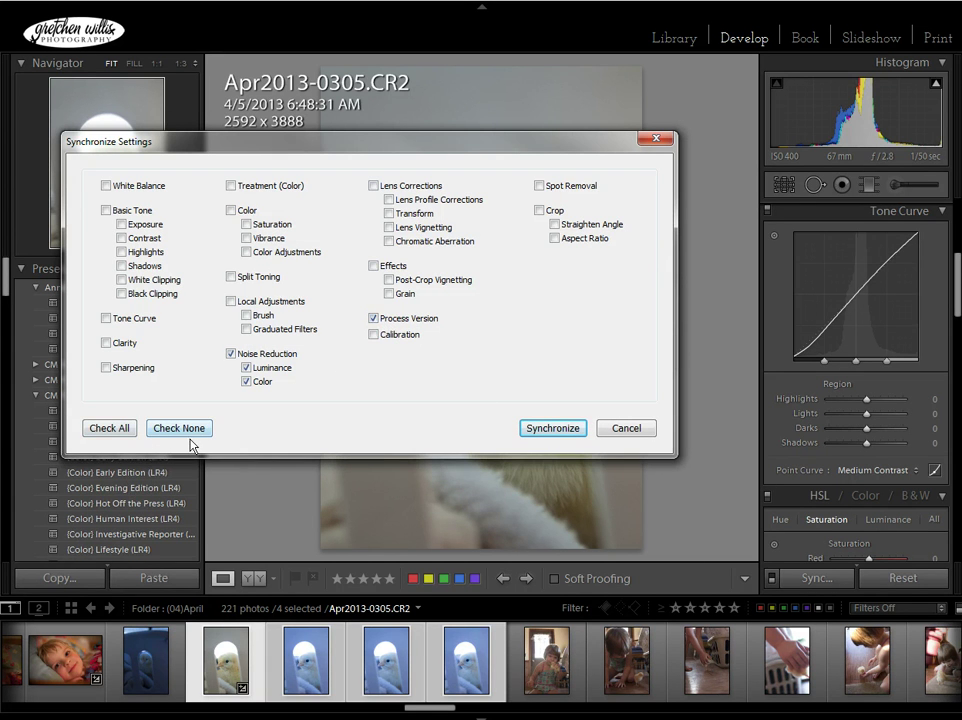
{"action": "left_click", "coordinate": [108, 428]}
{"action": "double_click", "coordinate": [231, 305]}
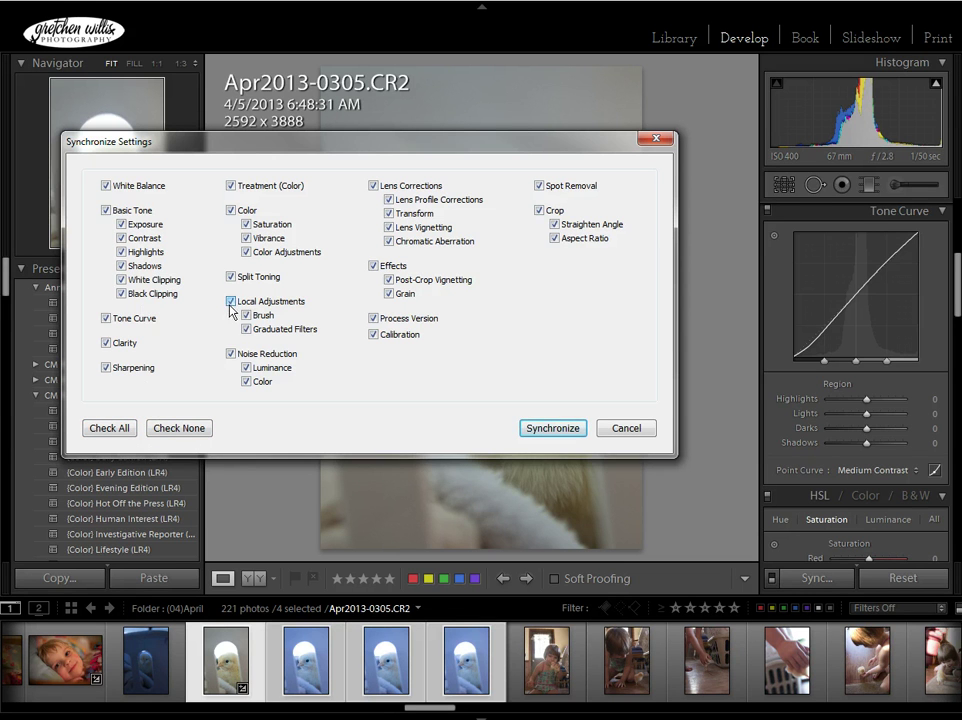
{"action": "left_click", "coordinate": [231, 302]}
{"action": "left_click", "coordinate": [541, 212]}
{"action": "left_click", "coordinate": [551, 432]}
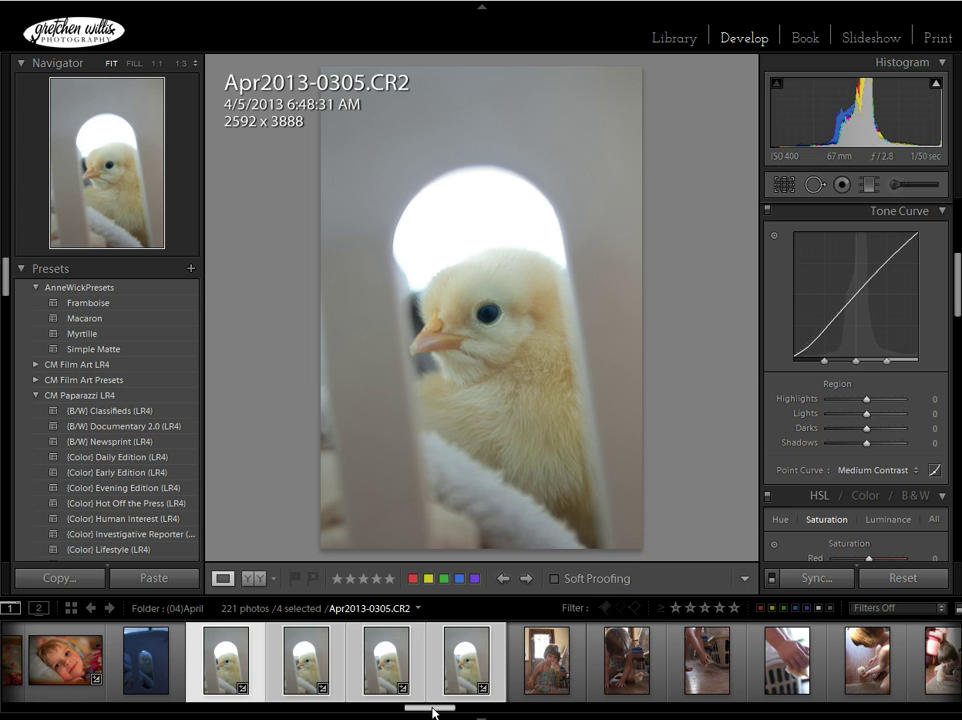
- Scroll the filmstrip to the bedtime photos and select only Apr2013-7833
{"action": "left_click_drag", "start_coordinate": [432, 712], "coordinate": [404, 705]}
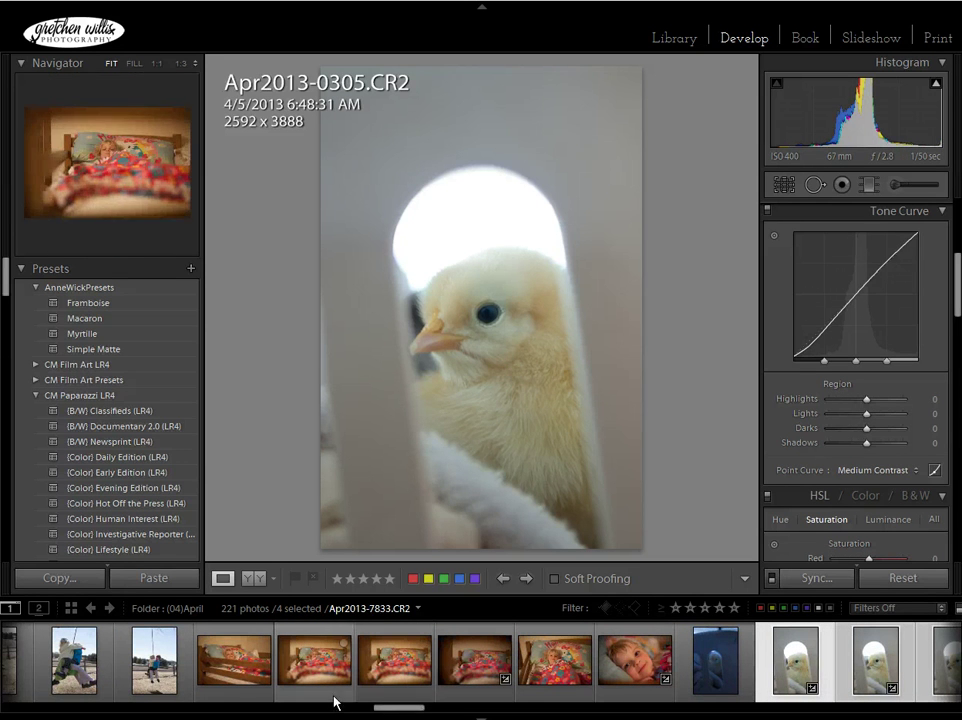
{"action": "left_click", "coordinate": [255, 660]}
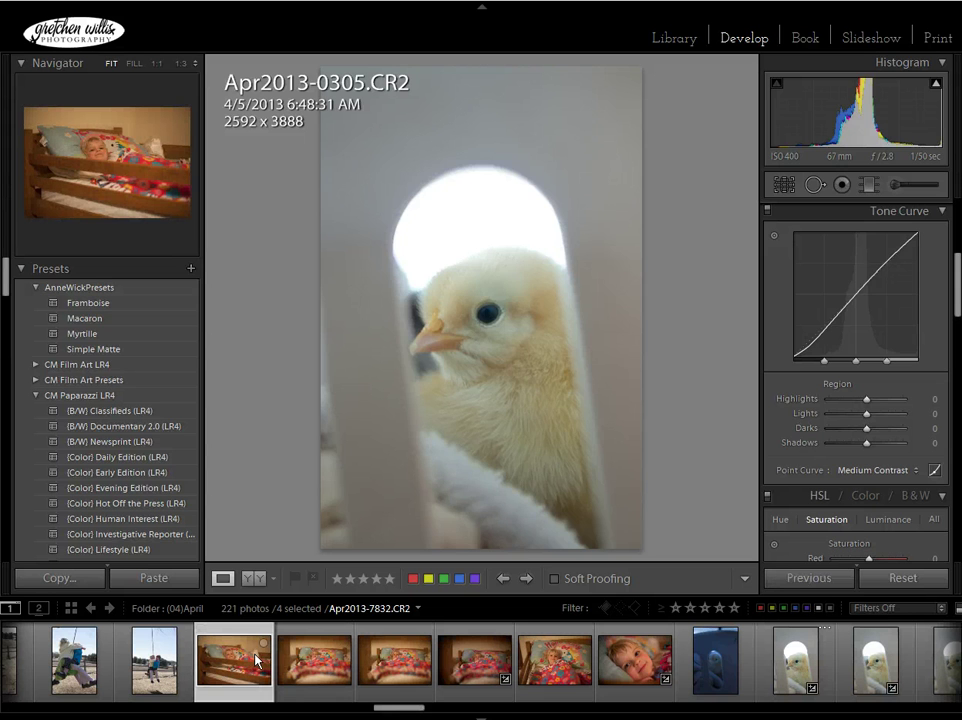
{"action": "left_click", "coordinate": [279, 663]}
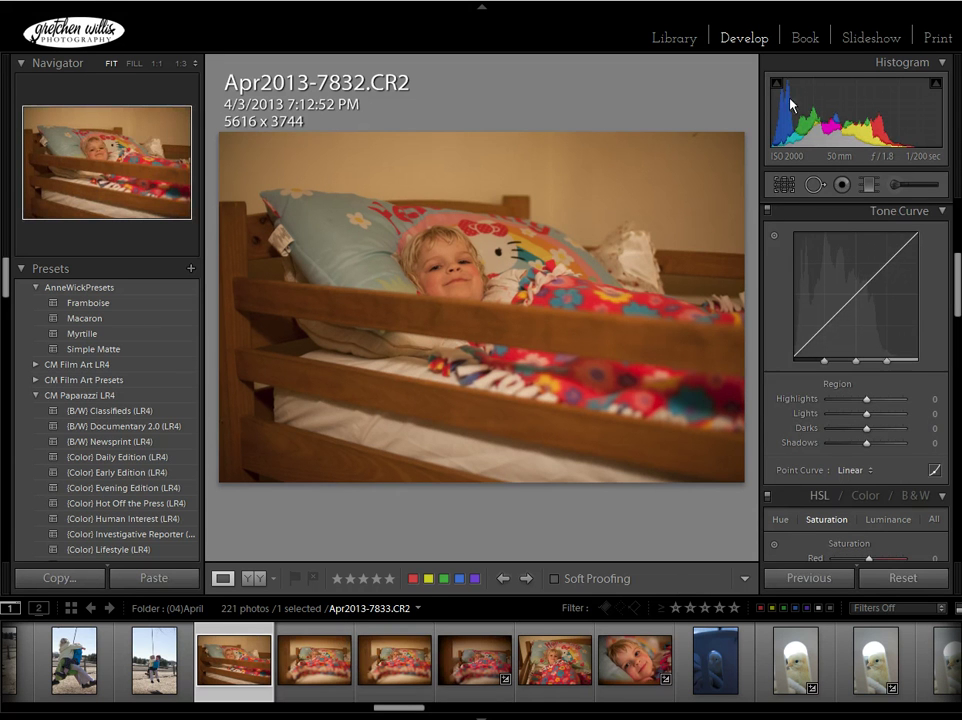
{"action": "left_click_drag", "start_coordinate": [315, 660], "coordinate": [262, 660]}
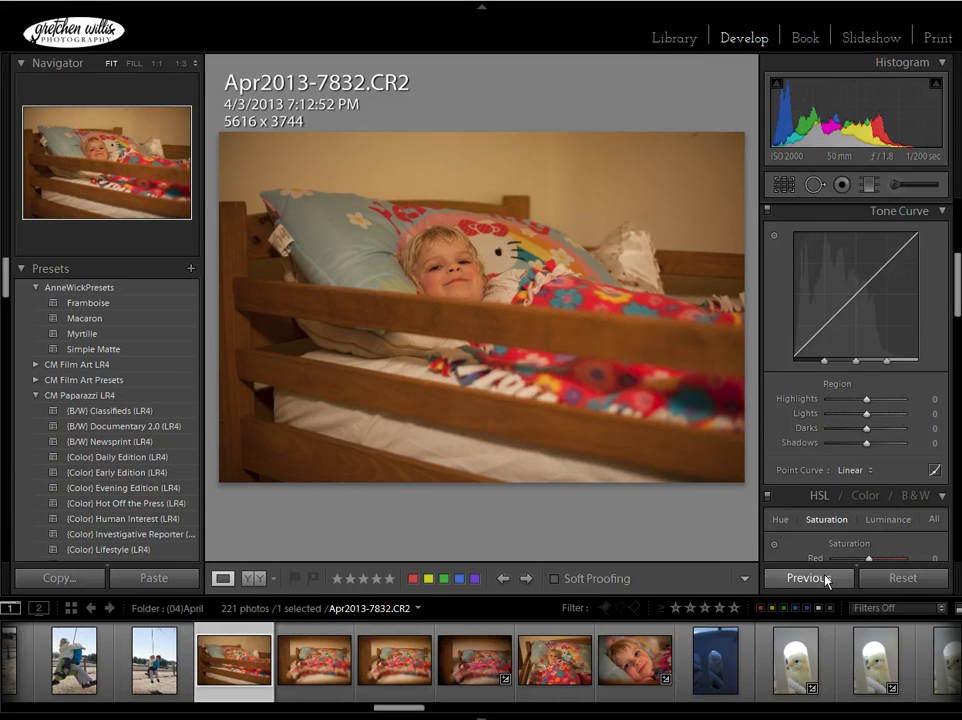
{"action": "left_click", "coordinate": [318, 660]}
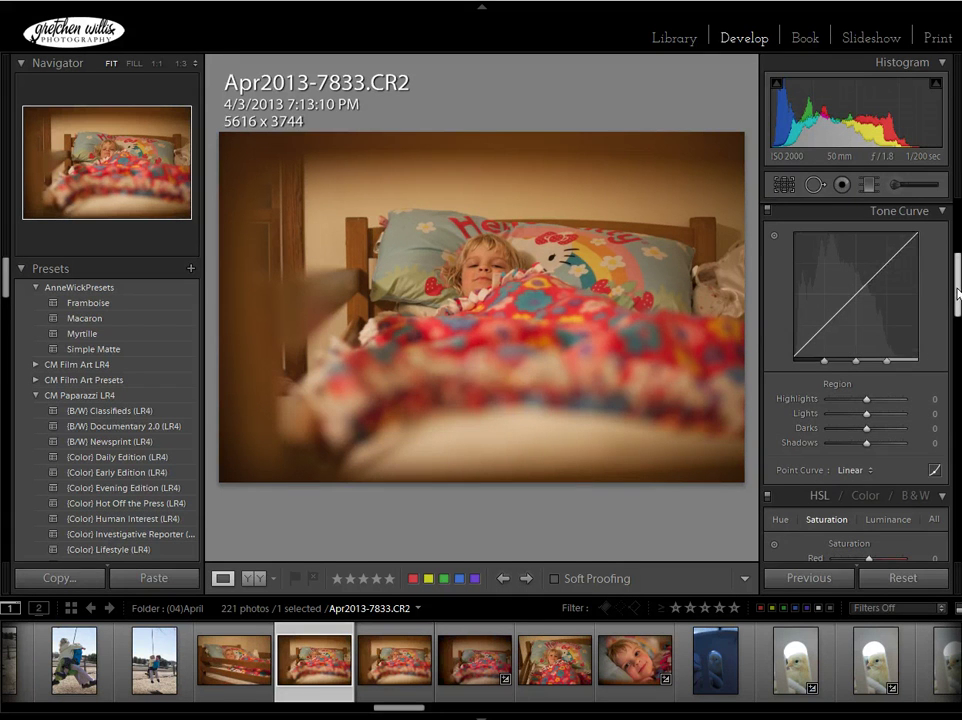
- Lower the bedtime photo's Temp from 3150 to 2750 with keyboard shortcuts
{"action": "left_click_drag", "start_coordinate": [957, 292], "coordinate": [957, 237]}
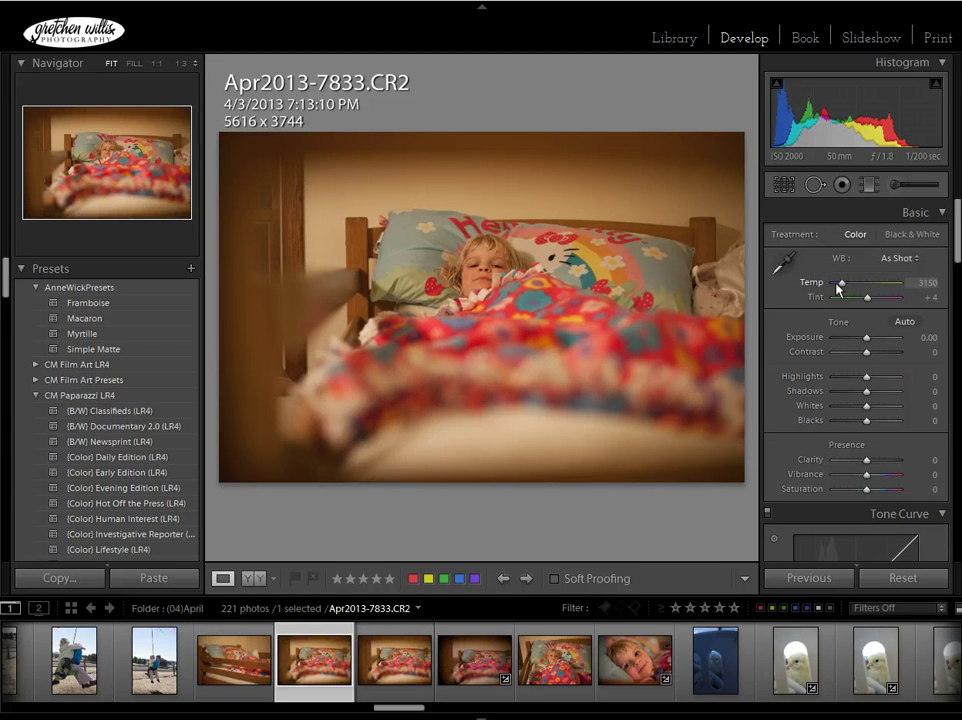
{"action": "key", "text": "period"}
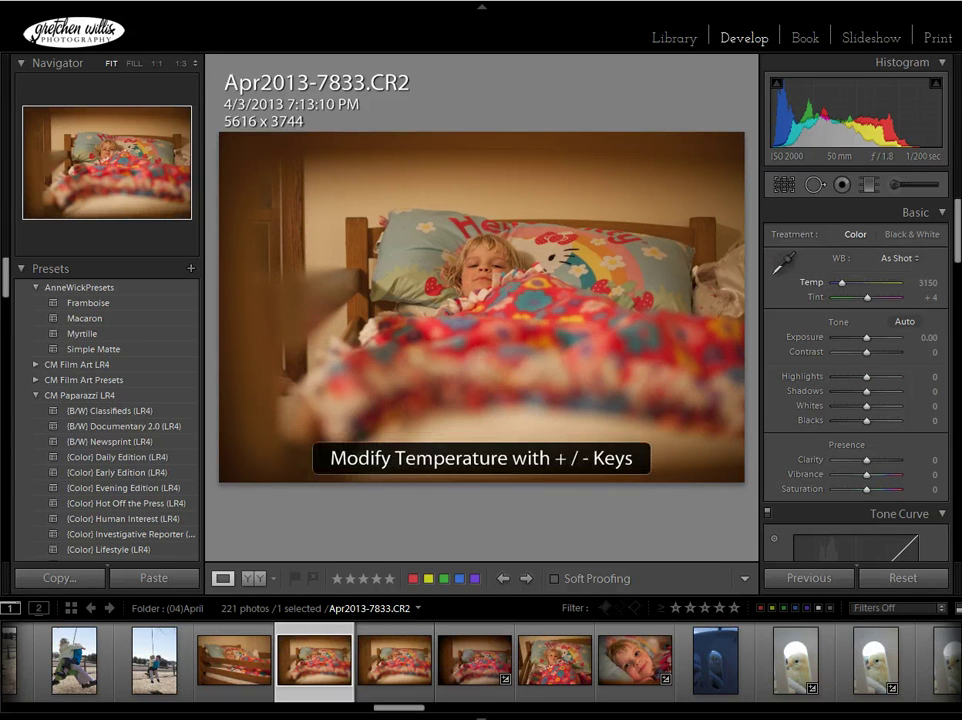
{"action": "key", "text": "minus"}
{"action": "key", "text": "minus"}
{"action": "key", "text": "minus"}
{"action": "key", "text": "minus"}
{"action": "key", "text": "minus"}
{"action": "key", "text": "minus"}
{"action": "key", "text": "minus"}
{"action": "key", "text": "minus"}
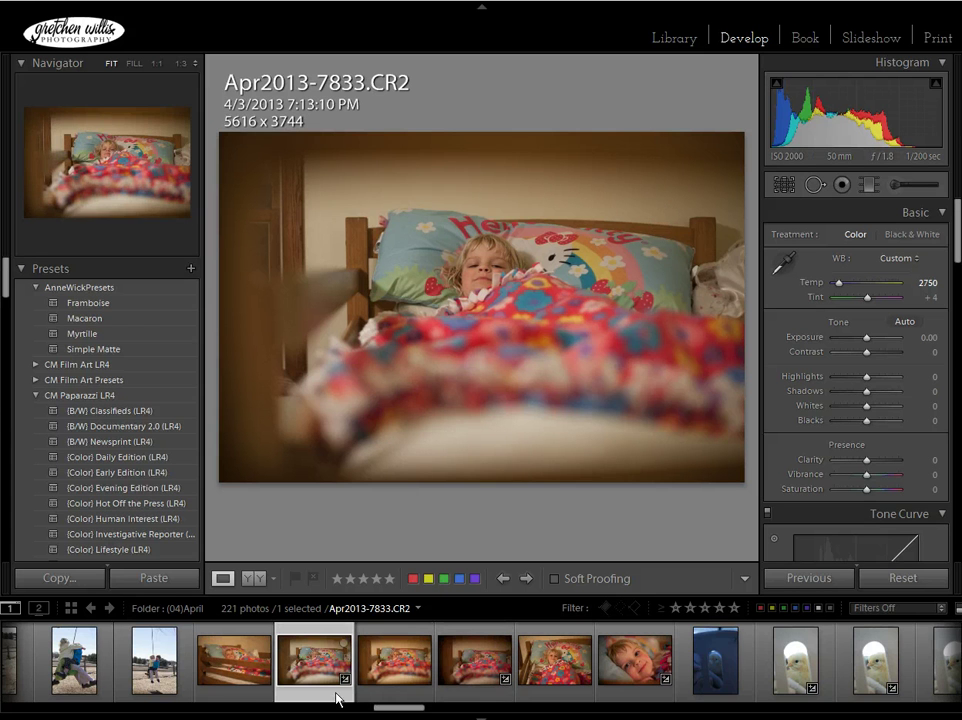
- Add bedtime photos 7835 and 7836 to the selection and enable Auto Sync
{"action": "left_click", "coordinate": [394, 683], "text": "ctrl"}
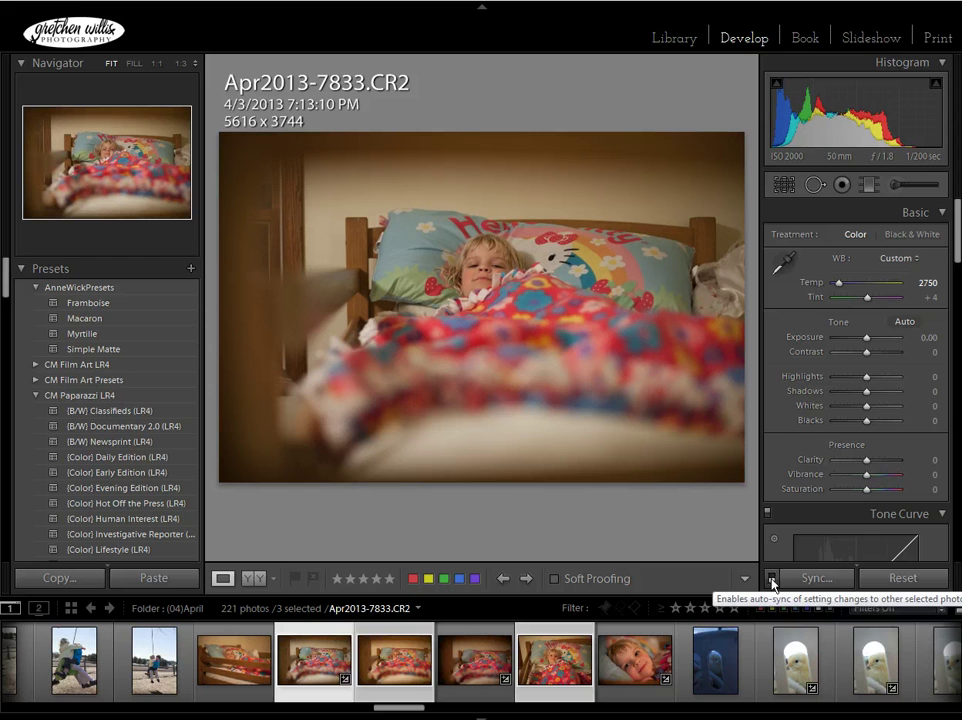
{"action": "left_click", "coordinate": [772, 578]}
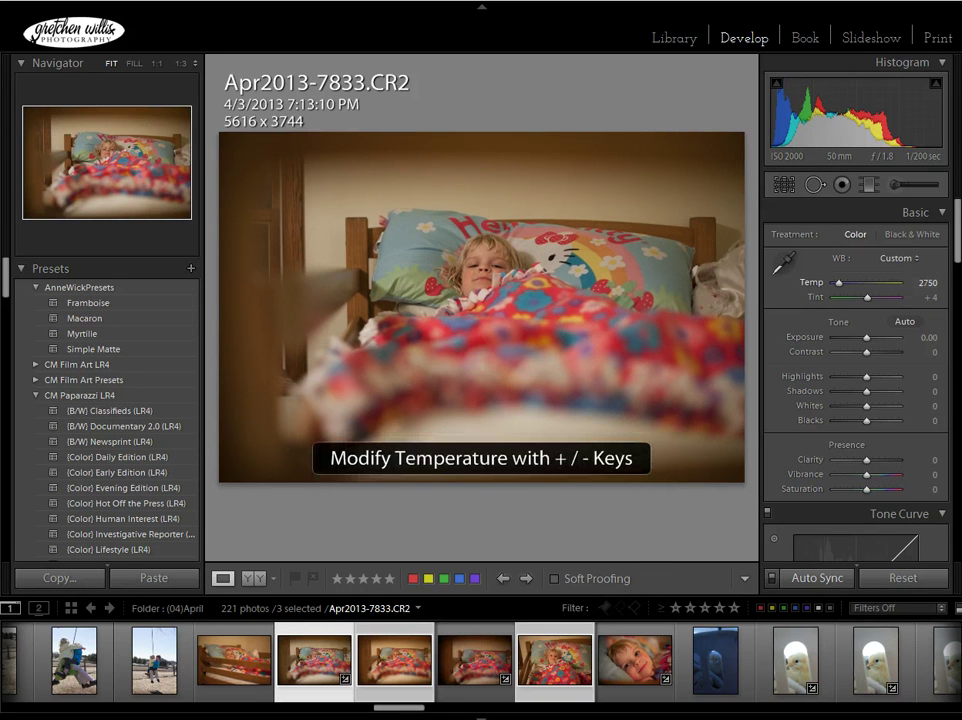
- Drop Temp to 2600 and Vibrance to -21 across the three selected bedtime photos
{"action": "key", "text": "minus"}
{"action": "key", "text": "minus"}
{"action": "key", "text": "minus"}
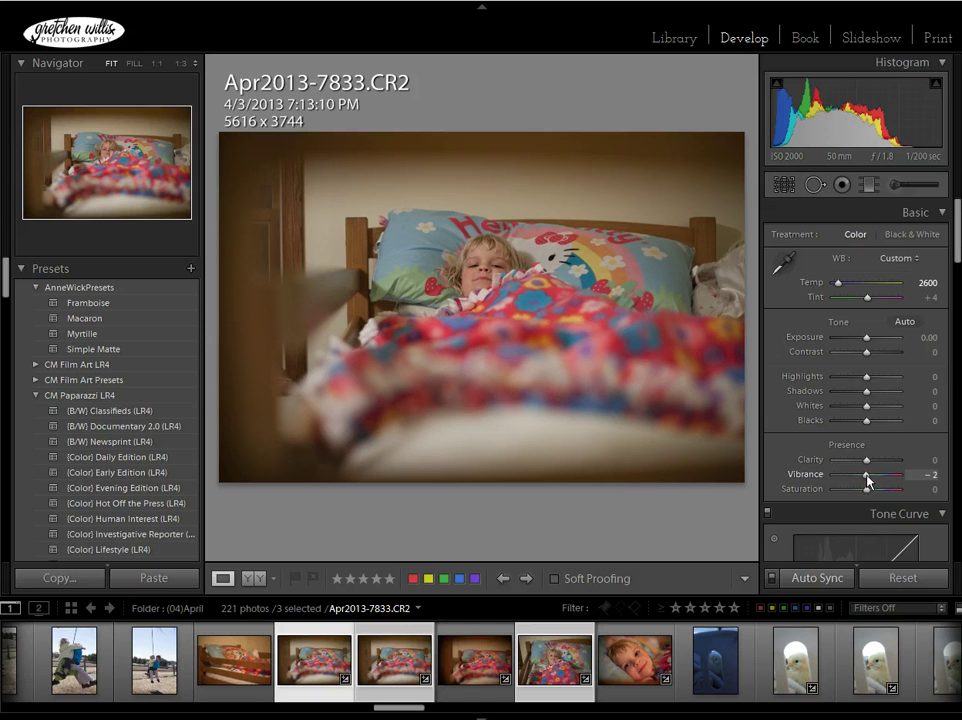
{"action": "left_click_drag", "start_coordinate": [869, 483], "coordinate": [863, 481]}
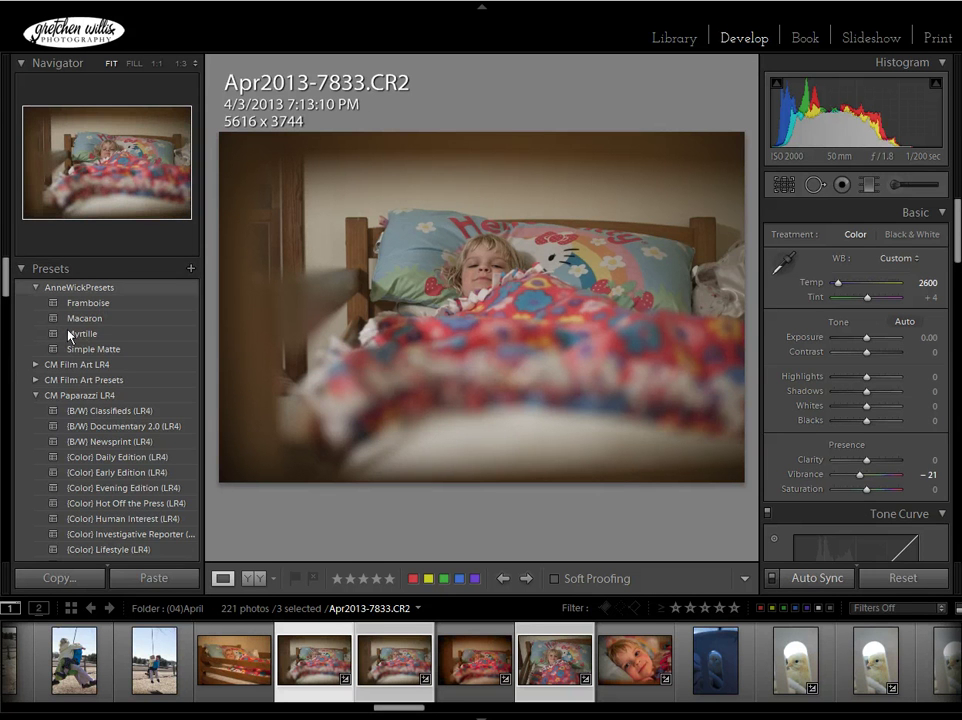
- Apply the Simple Matte preset to the bedtime photos, then view Apr2013-7836
{"action": "left_click", "coordinate": [87, 349]}
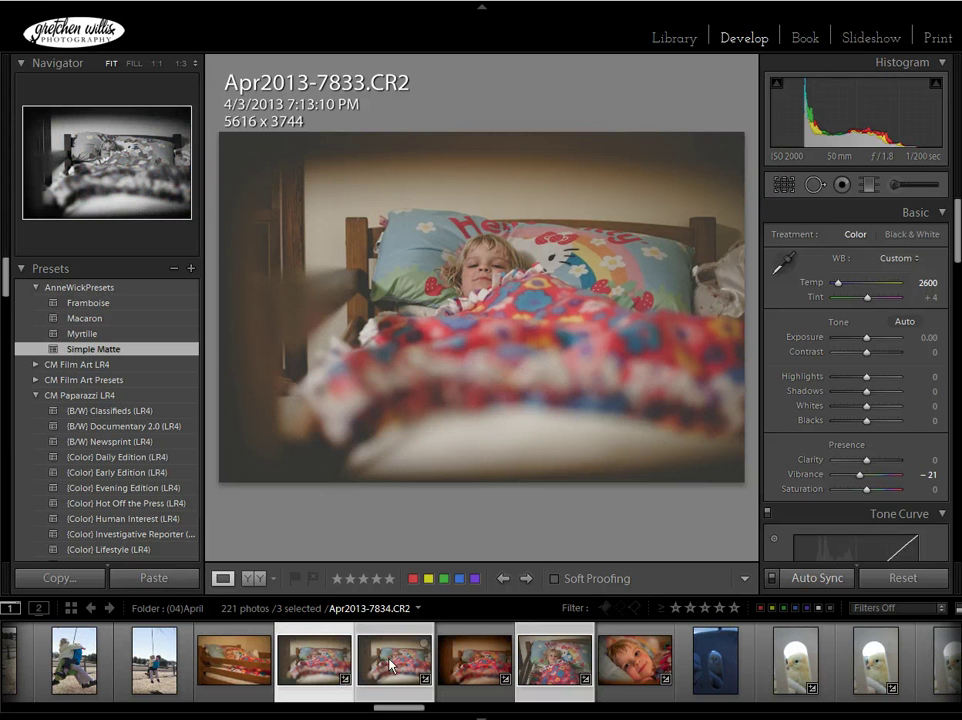
{"action": "left_click", "coordinate": [570, 662]}
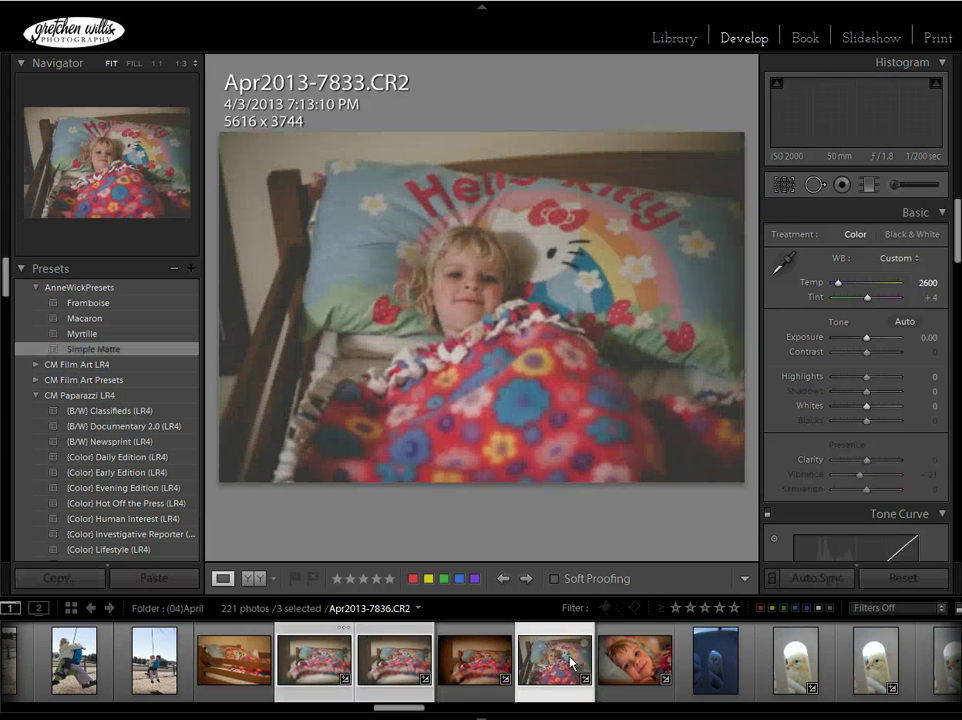